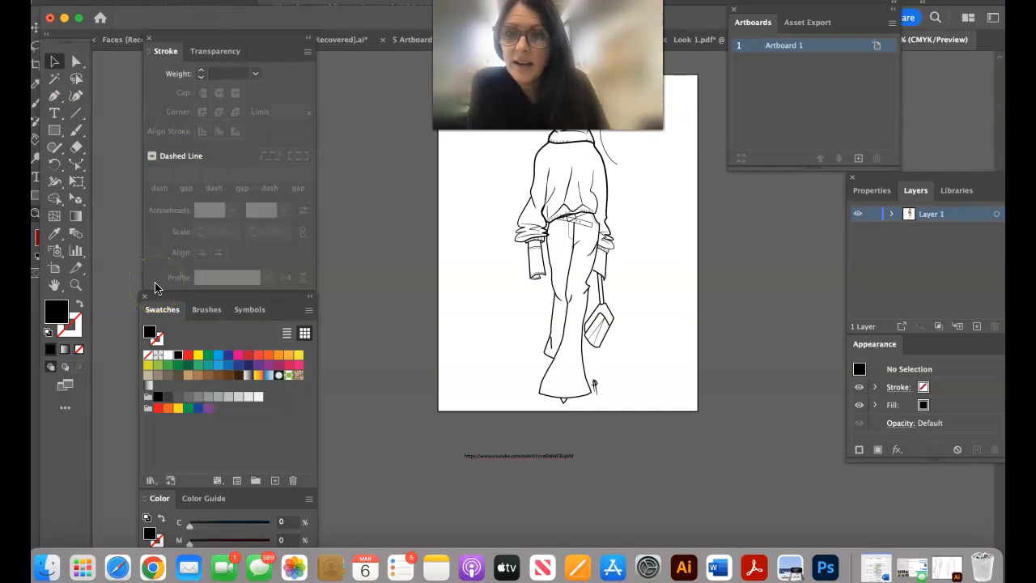
pyautogui.moveTo(154, 283)
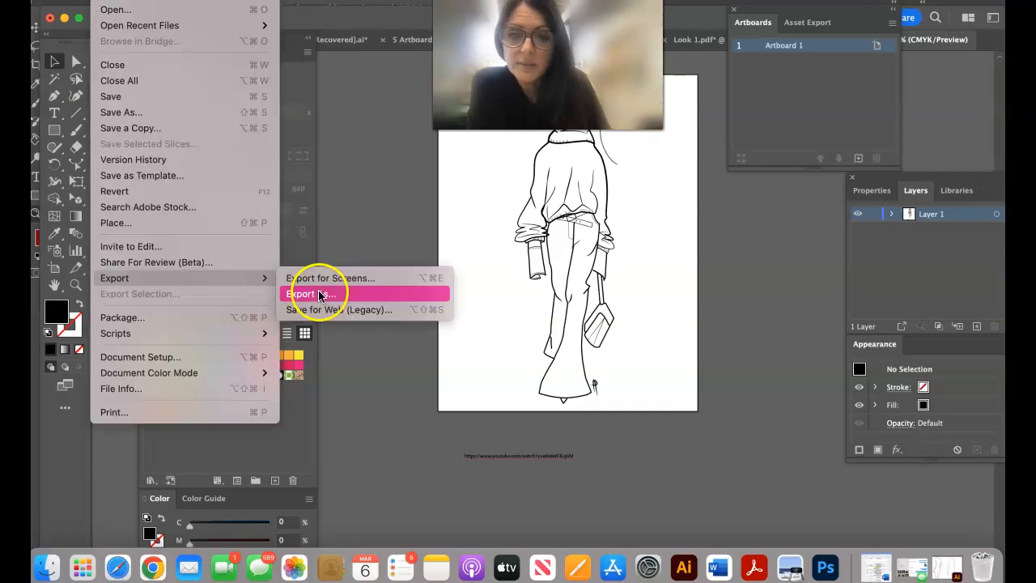
pyautogui.click(486, 234)
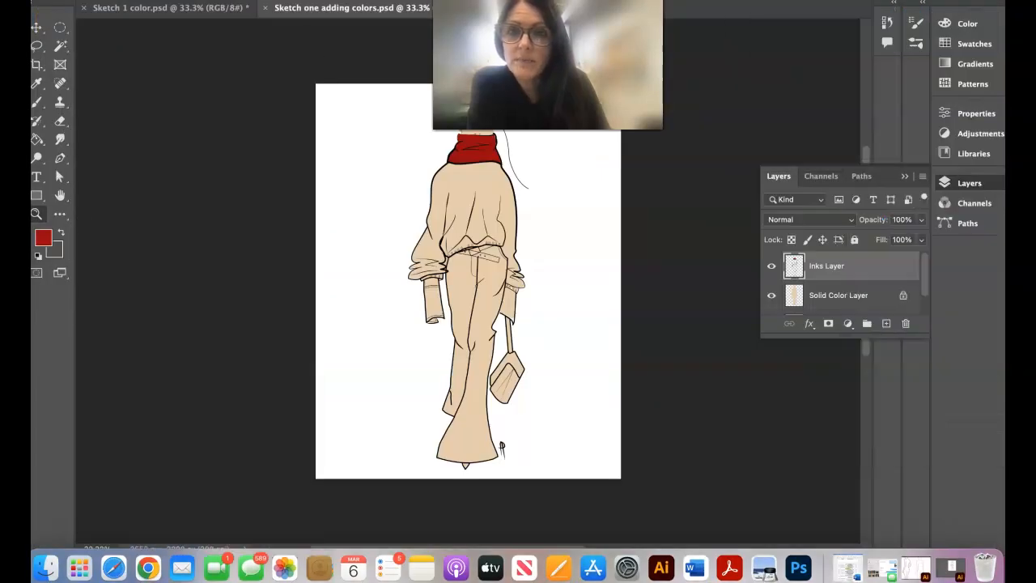
# Switch to Photoshop and open the file Sketch one.psd
pyautogui.press('super+Tab')
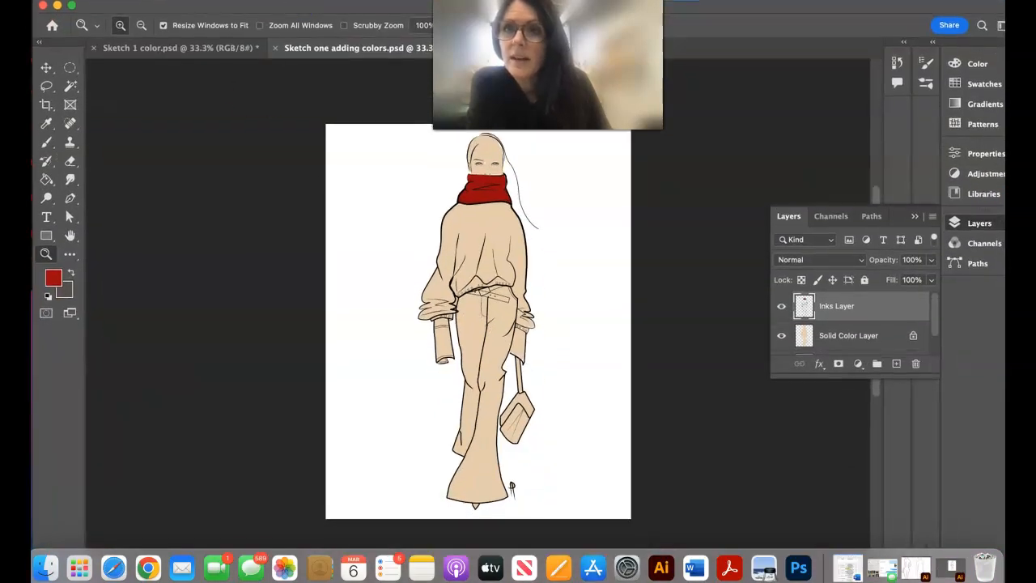
pyautogui.click(109, 1)
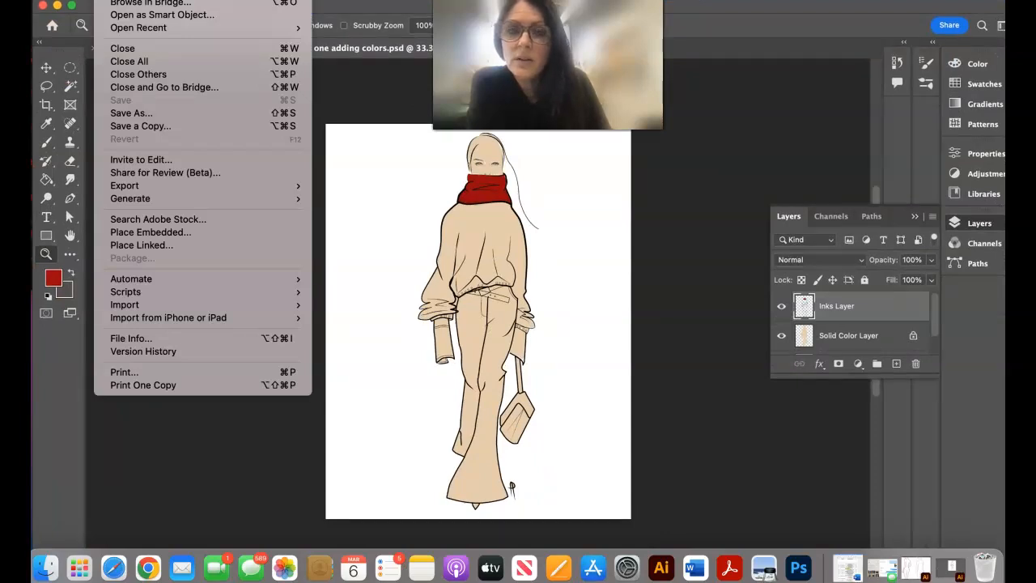
pyautogui.click(65, 209)
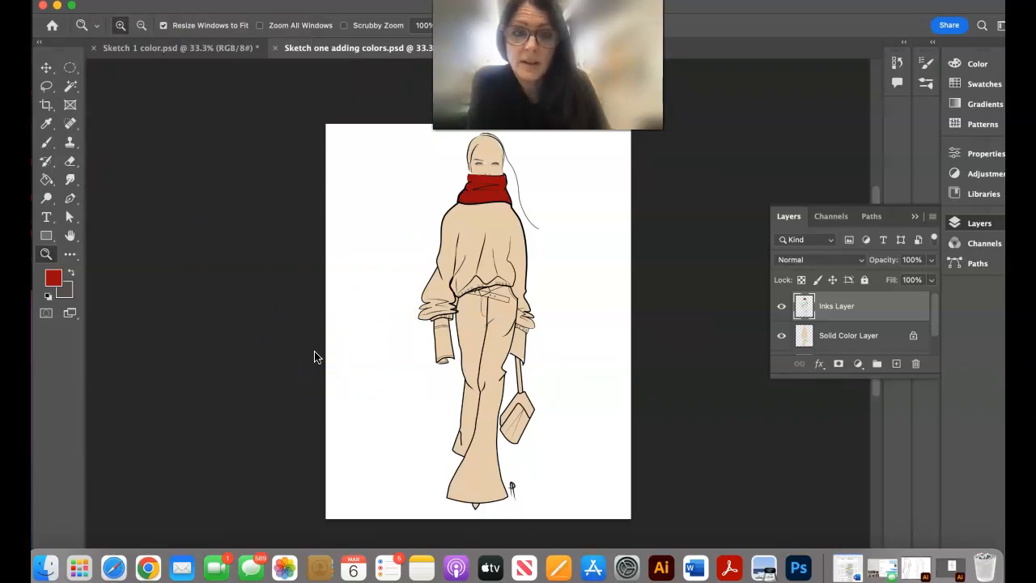
pyautogui.press('super+o')
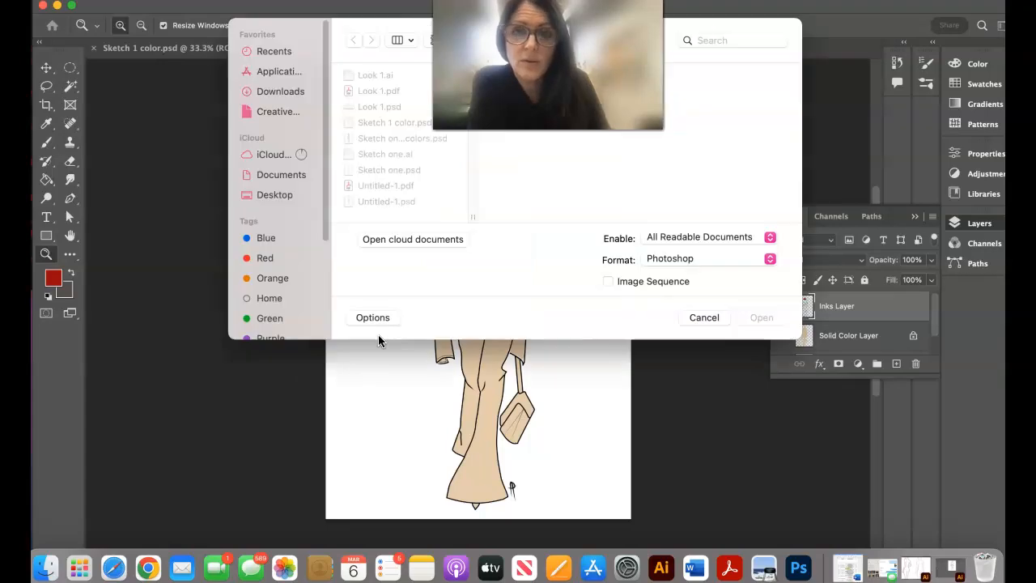
pyautogui.click(372, 171)
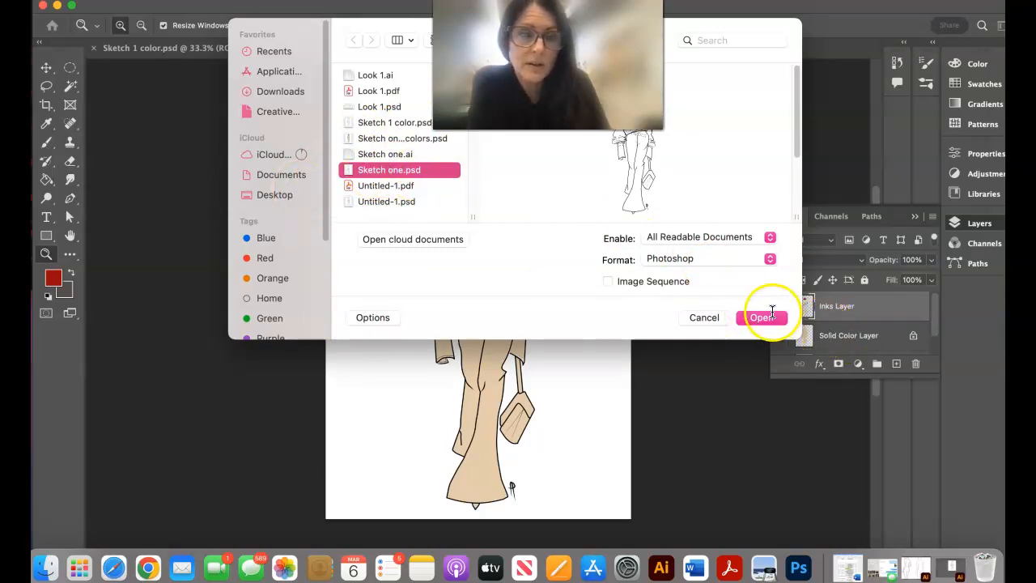
pyautogui.click(766, 318)
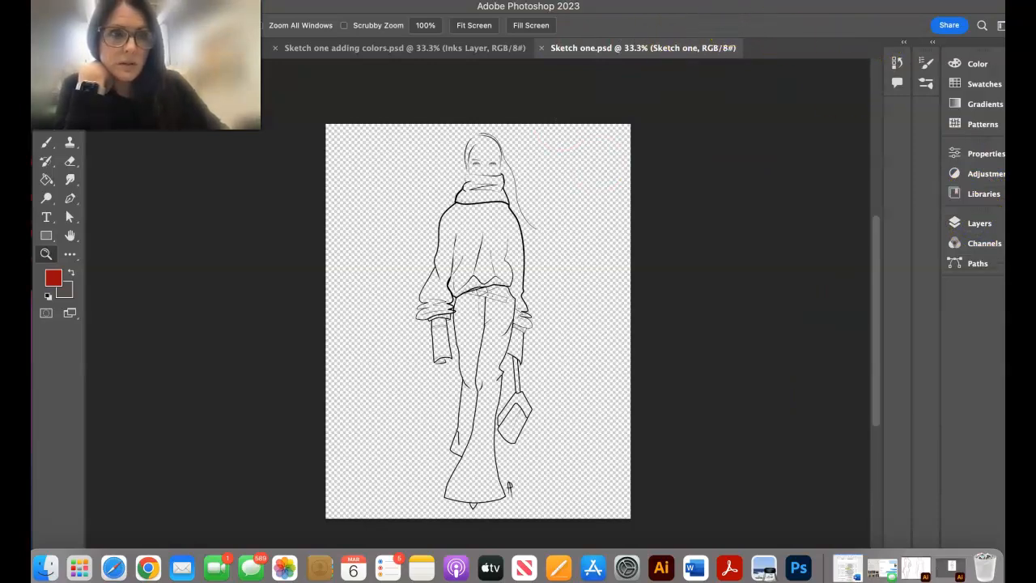
# Show the layers, select the entire canvas and cut the line drawing from the Sketch one layer
pyautogui.moveTo(777, 6)
pyautogui.mouseDown()
pyautogui.moveTo(726, 0)
pyautogui.moveTo(792, 0)
pyautogui.moveTo(765, 0)
pyautogui.mouseUp()
pyautogui.click(967, 184)
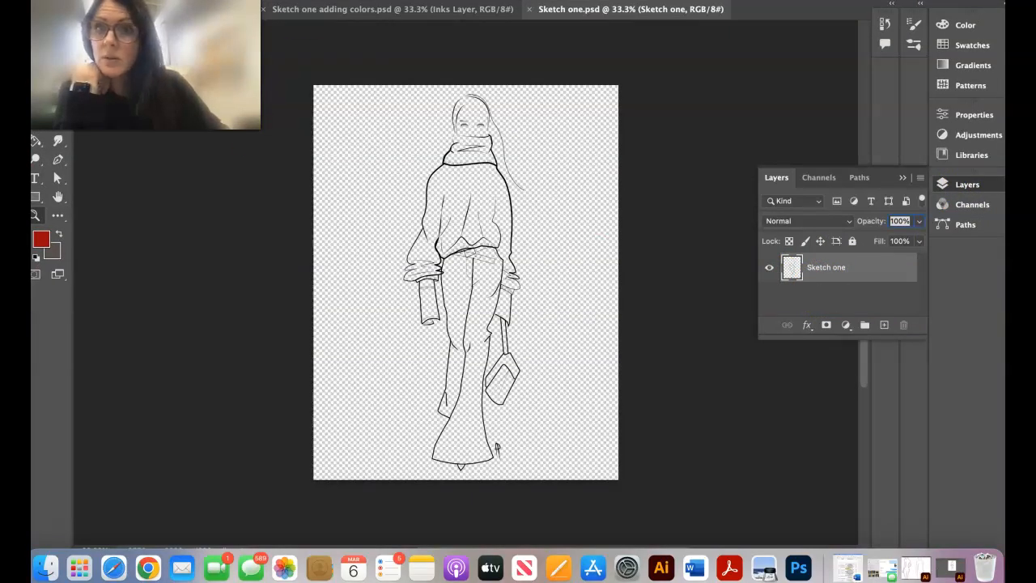
pyautogui.click(293, 0)
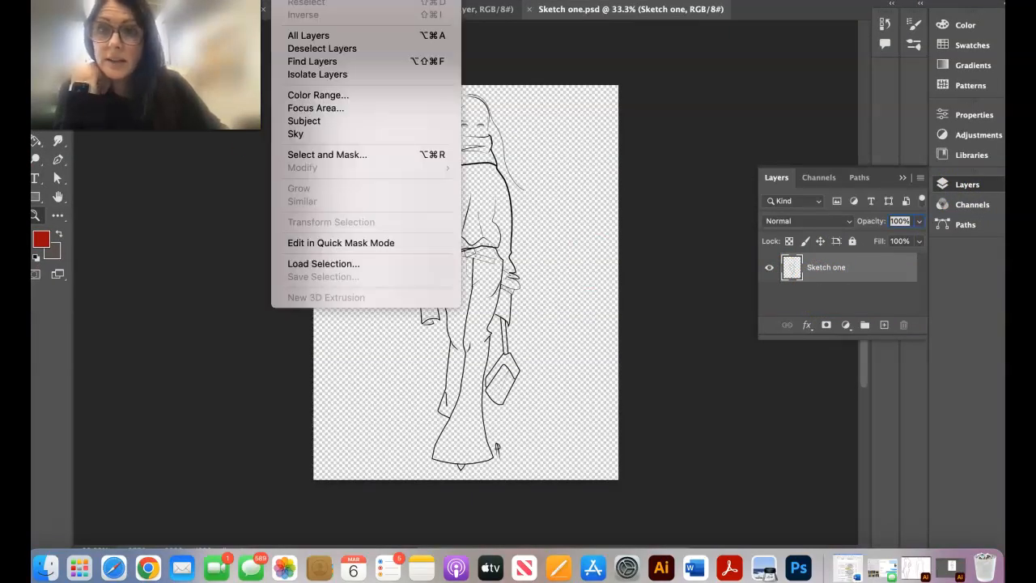
pyautogui.click(293, 0)
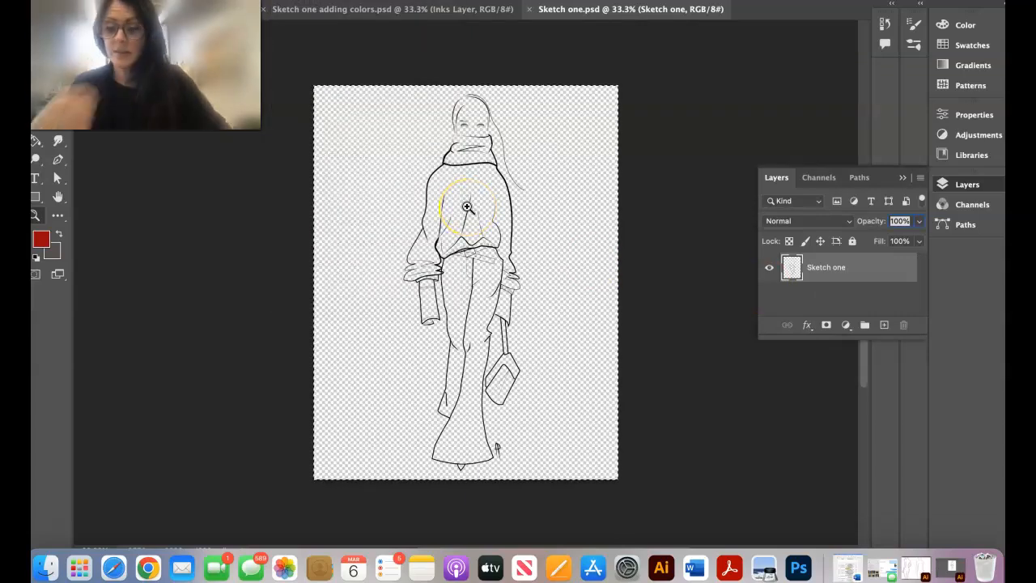
pyautogui.click(526, 270)
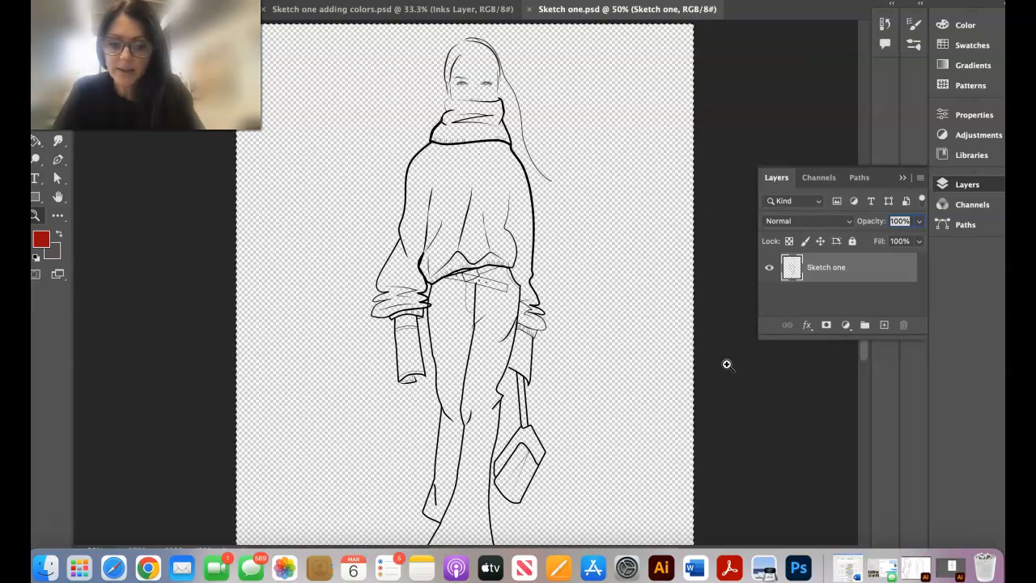
pyautogui.press('Delete')
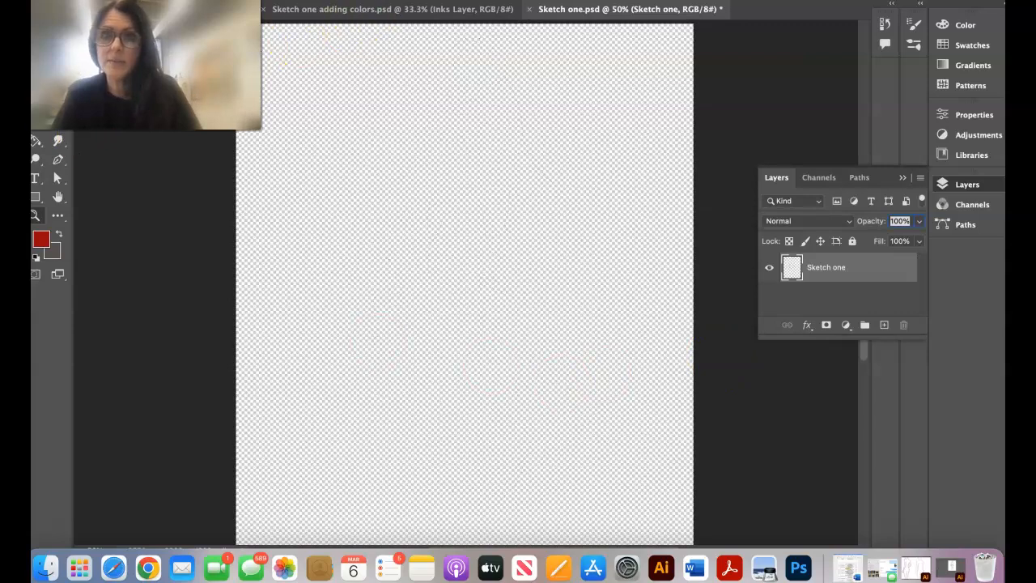
# Turn on Quick Mask mode and paste the cut line drawing into the mask
pyautogui.moveTo(518, 1)
pyautogui.mouseDown()
pyautogui.moveTo(577, 12)
pyautogui.moveTo(536, 0)
pyautogui.mouseUp()
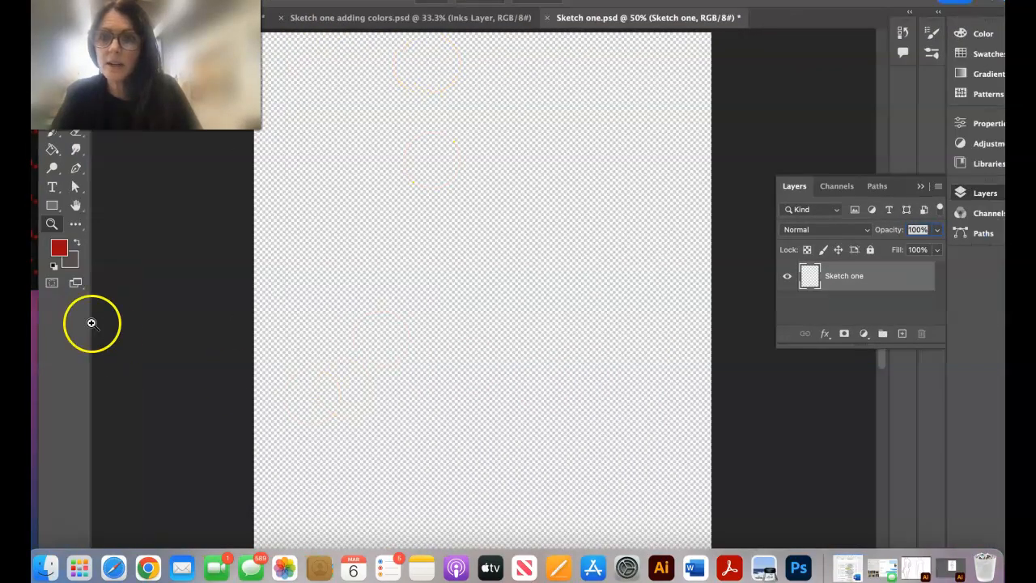
pyautogui.click(51, 283)
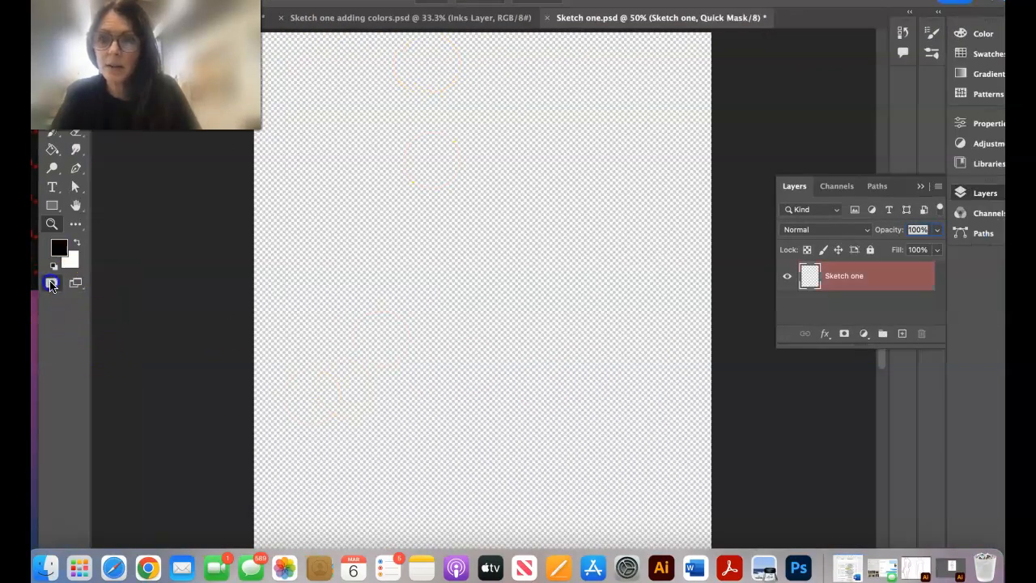
pyautogui.click(51, 285)
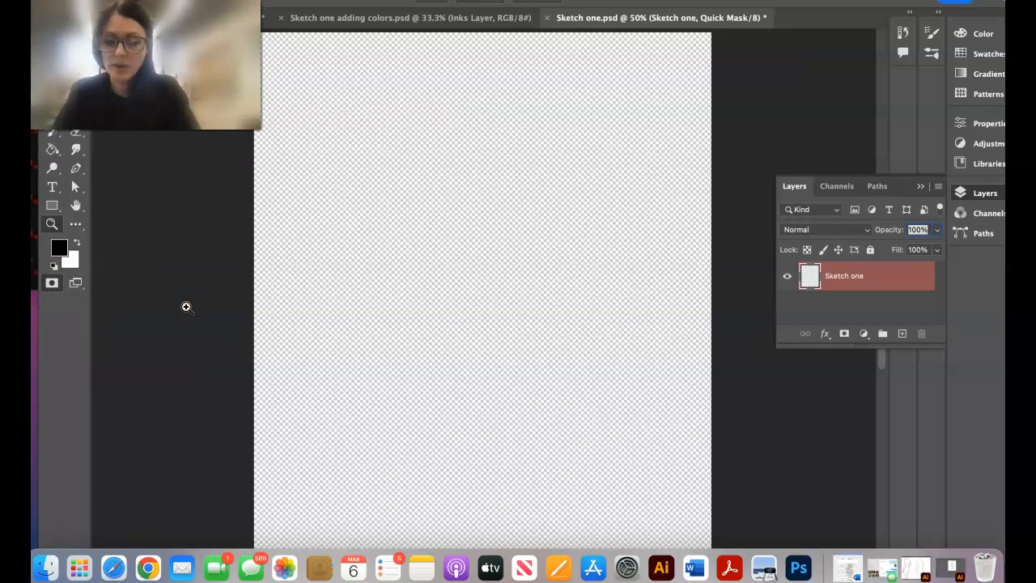
pyautogui.press('super+v')
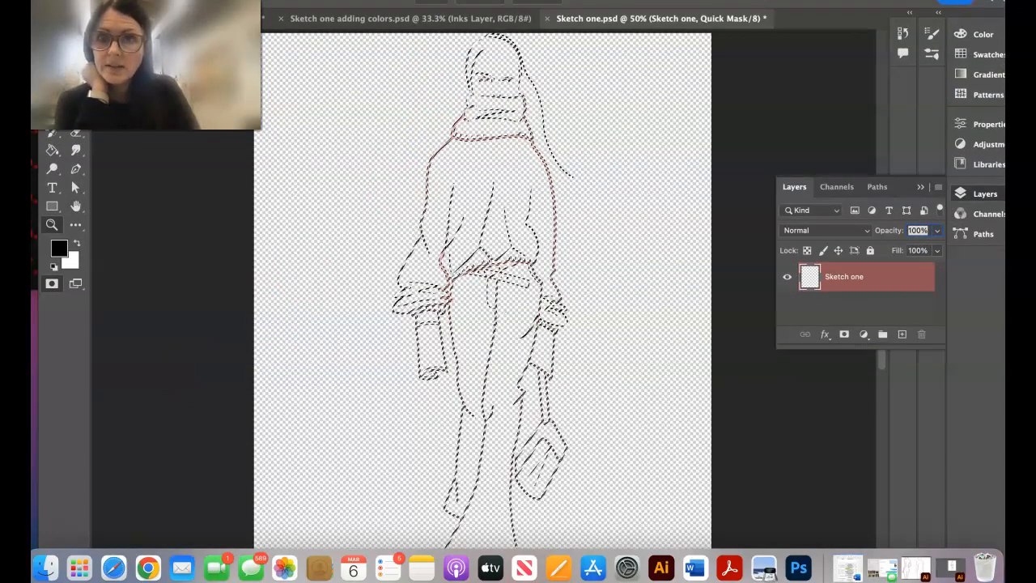
# Invert the selection around the pasted drawing and leave Quick Mask mode
pyautogui.click(280, 0)
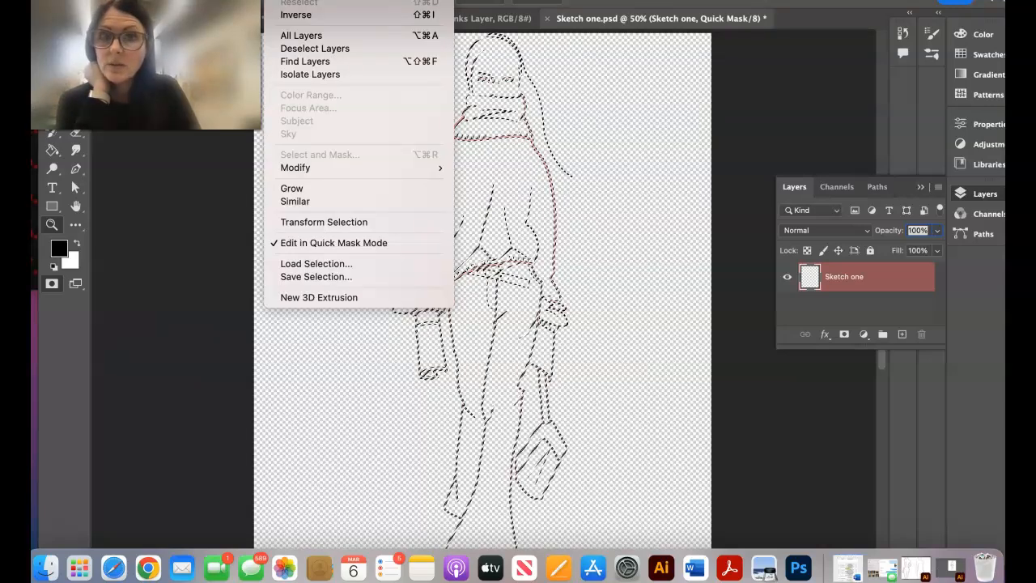
pyautogui.click(300, 15)
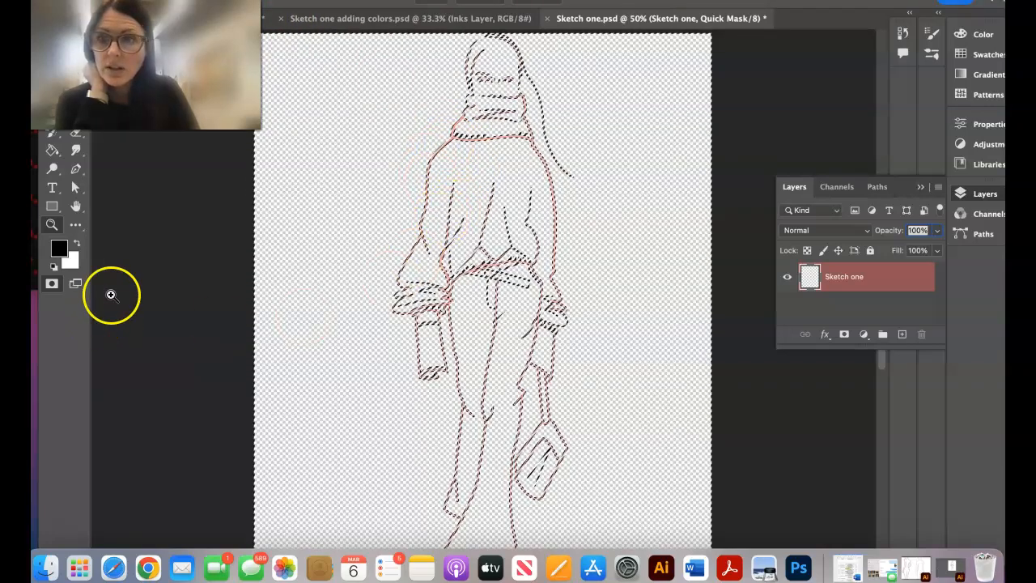
pyautogui.click(51, 283)
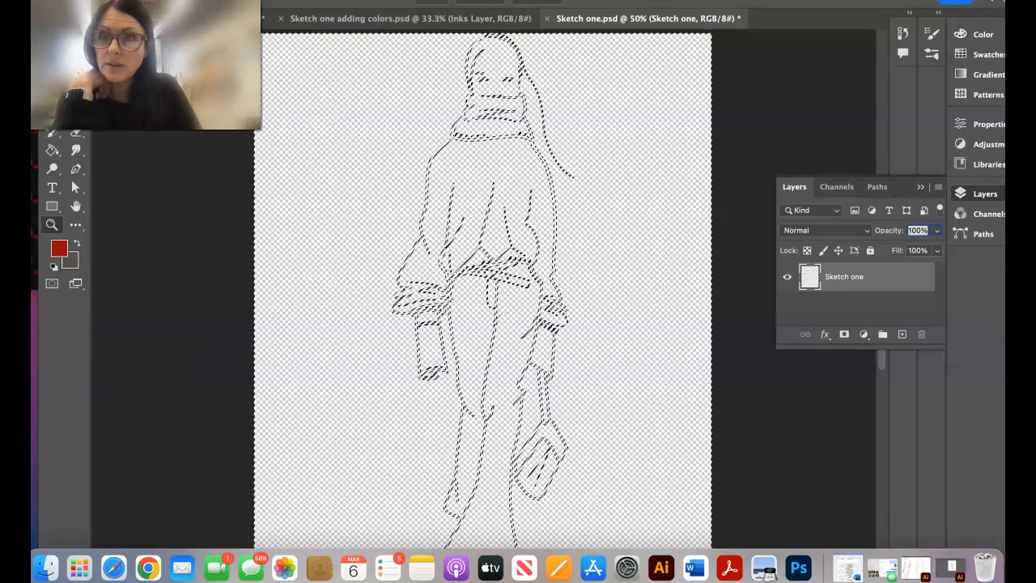
# Try to fill the current selection with black in Normal mode at 100% opacity, and undo the fill
pyautogui.click(138, 2)
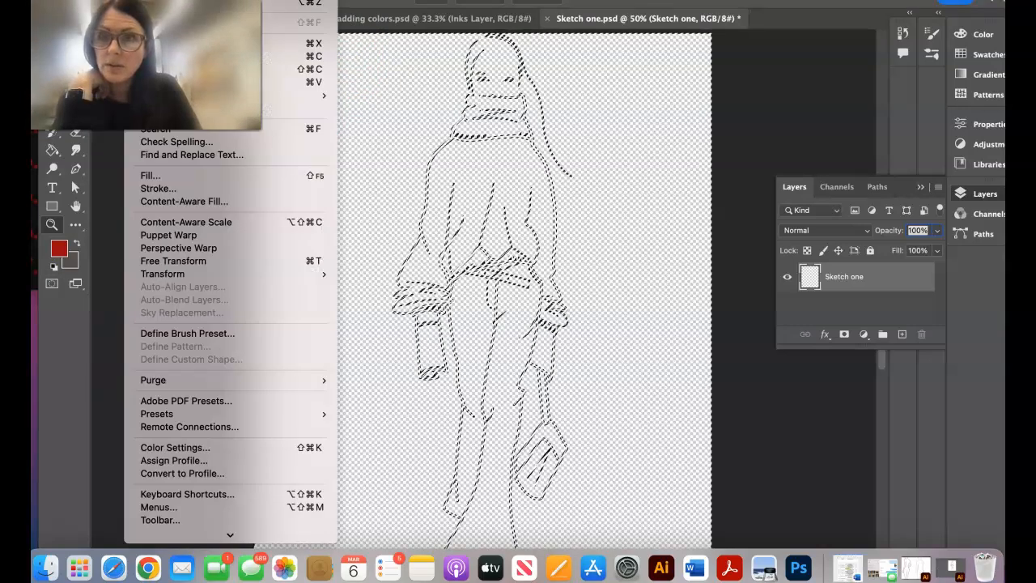
pyautogui.click(160, 180)
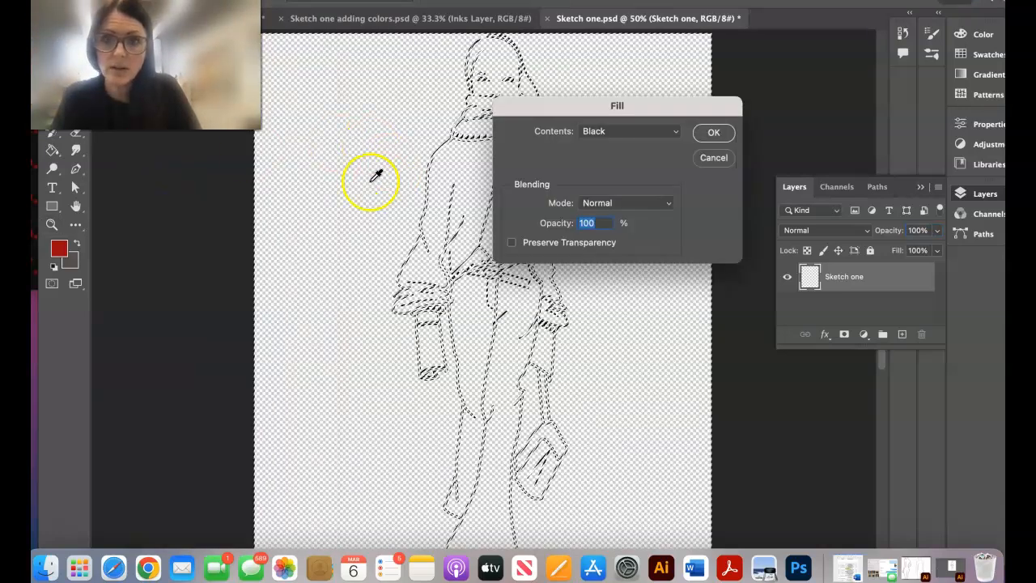
pyautogui.click(675, 135)
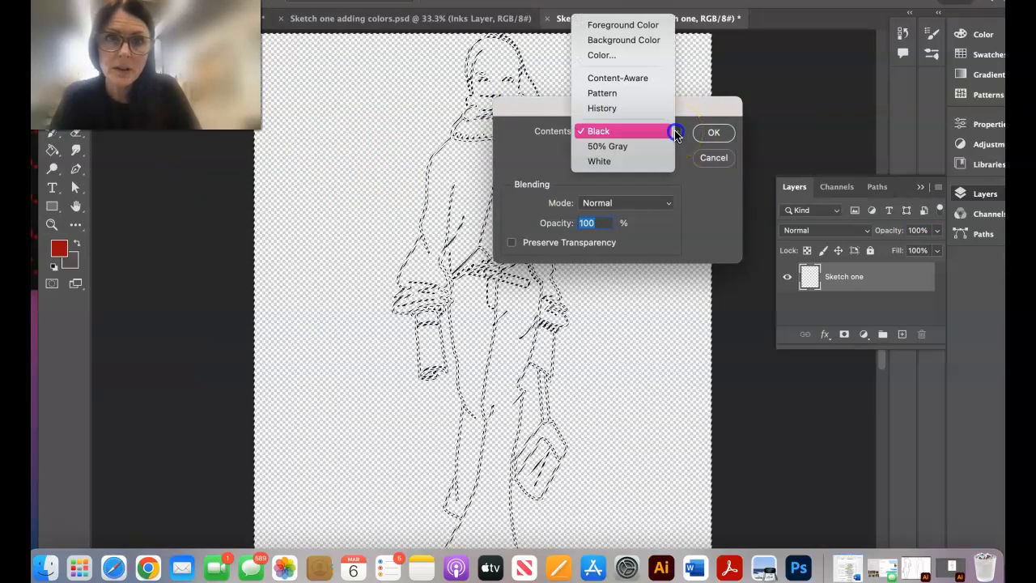
pyautogui.click(627, 136)
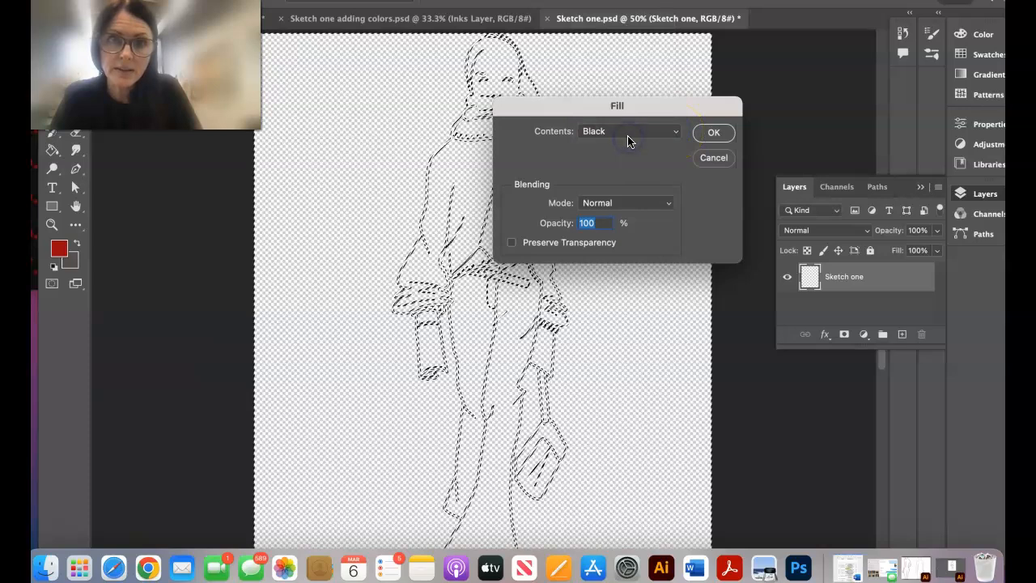
pyautogui.click(725, 134)
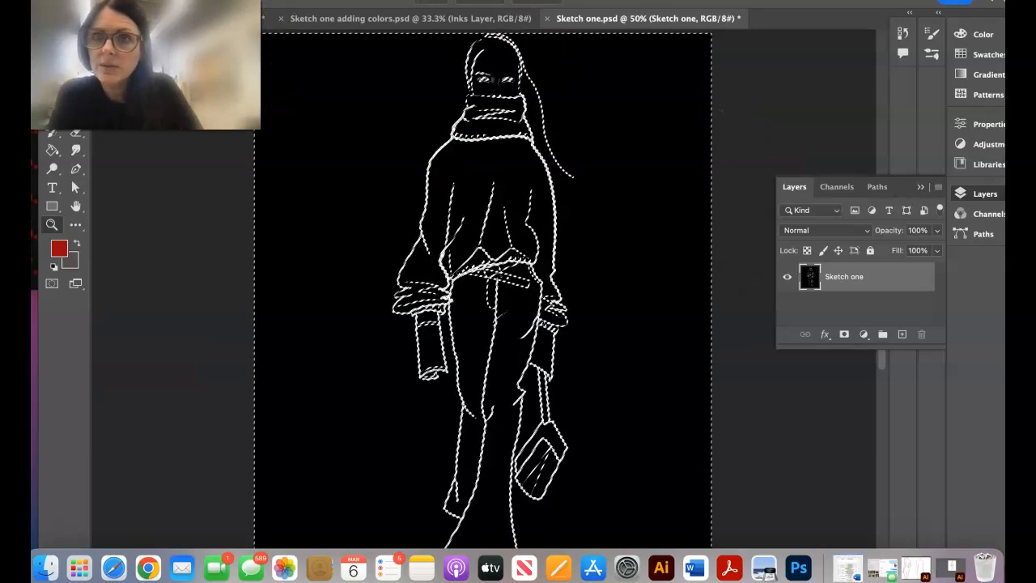
pyautogui.click(139, 9)
pyautogui.press('super+z')
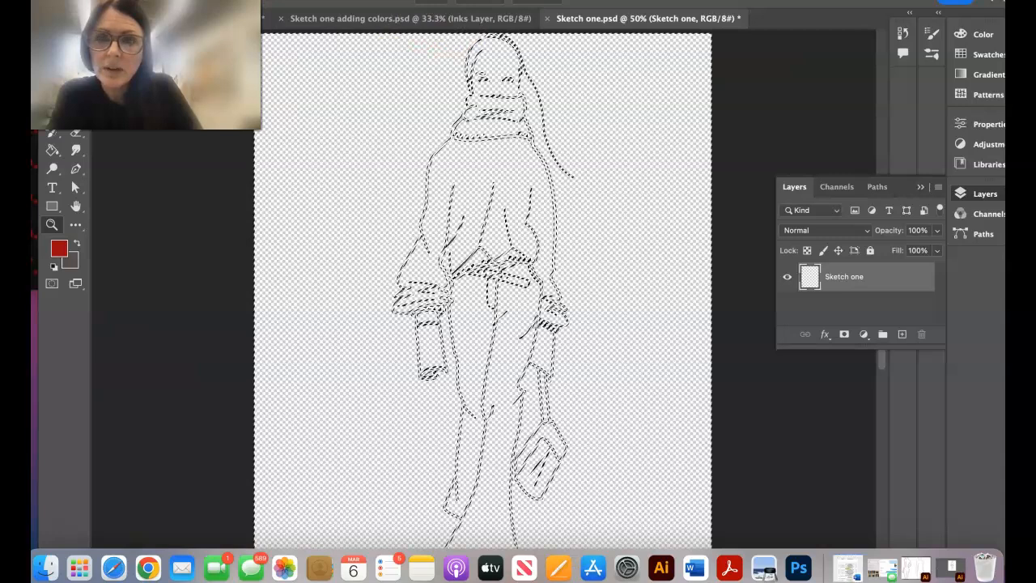
# Invert the selection to the figure's lines and fill them with black in Normal mode at 100% opacity
pyautogui.click(308, 2)
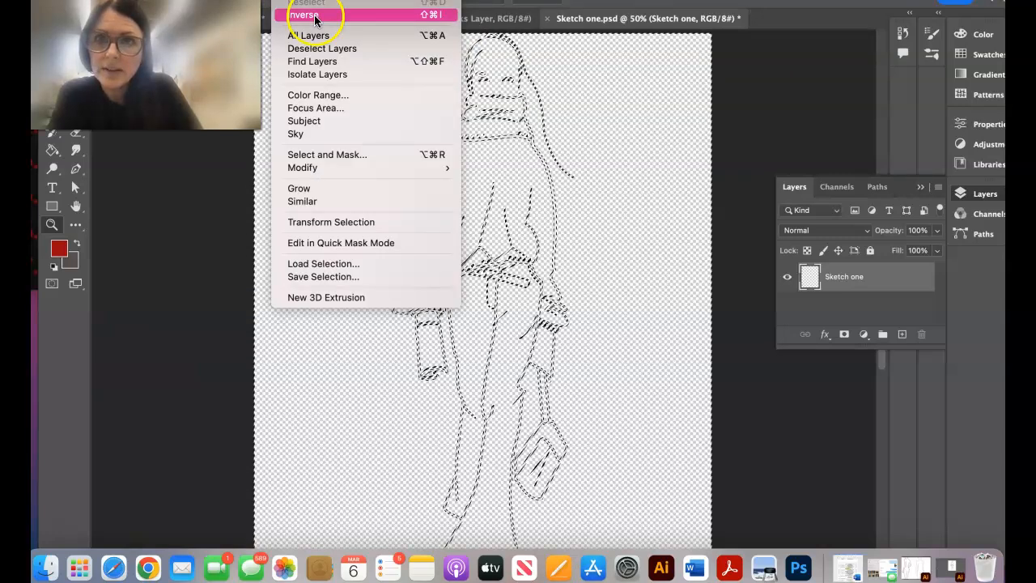
pyautogui.click(315, 17)
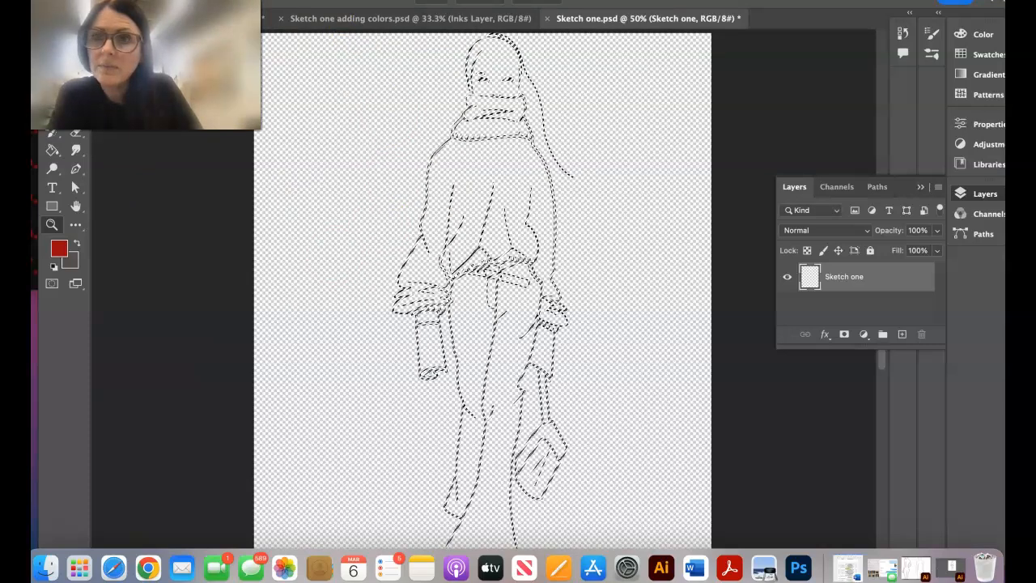
pyautogui.click(138, 2)
pyautogui.click(180, 179)
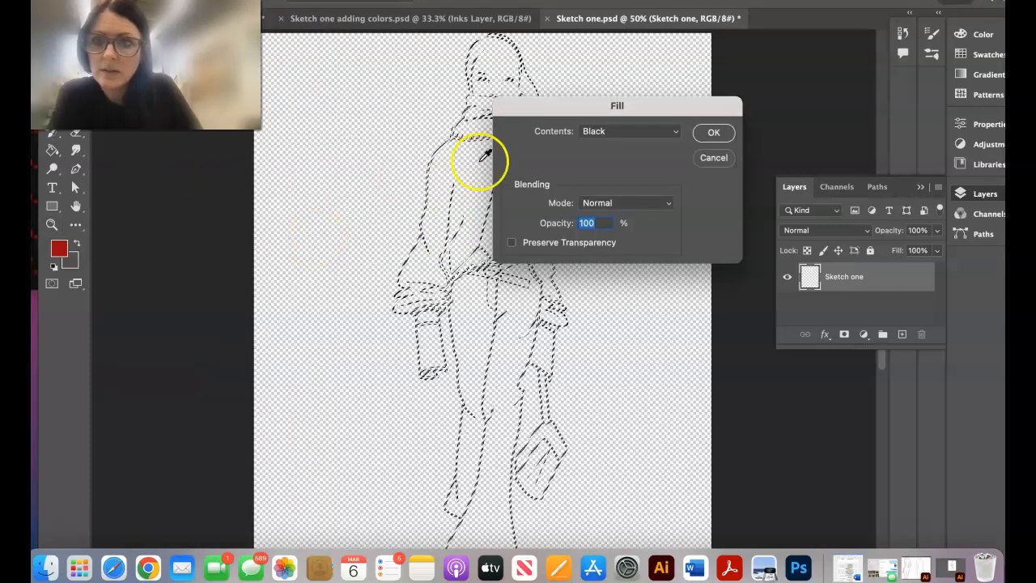
pyautogui.click(712, 133)
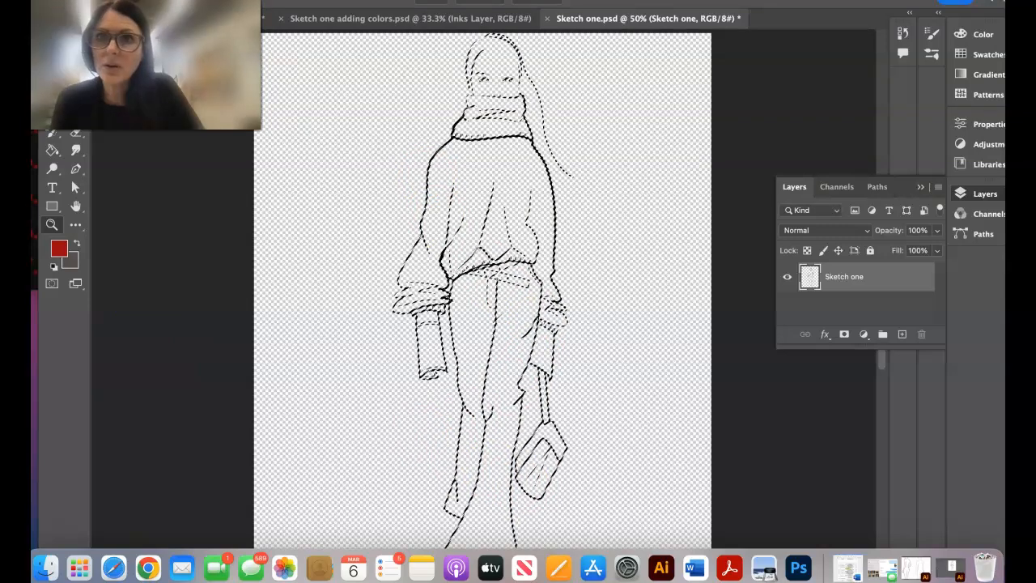
# Deselect the black-filled line art on the Sketch one layer
pyautogui.click(291, 1)
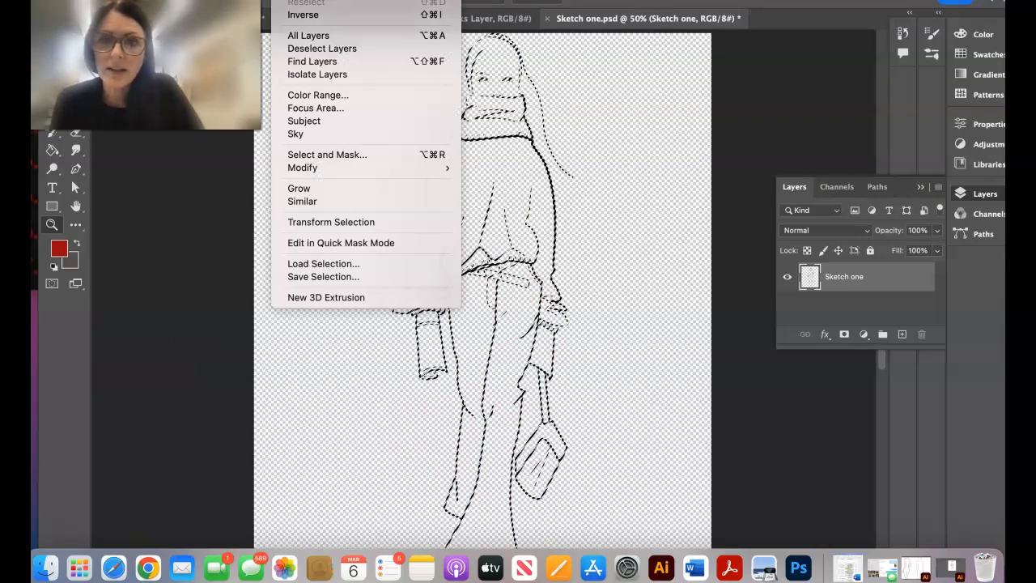
pyautogui.press('super+d')
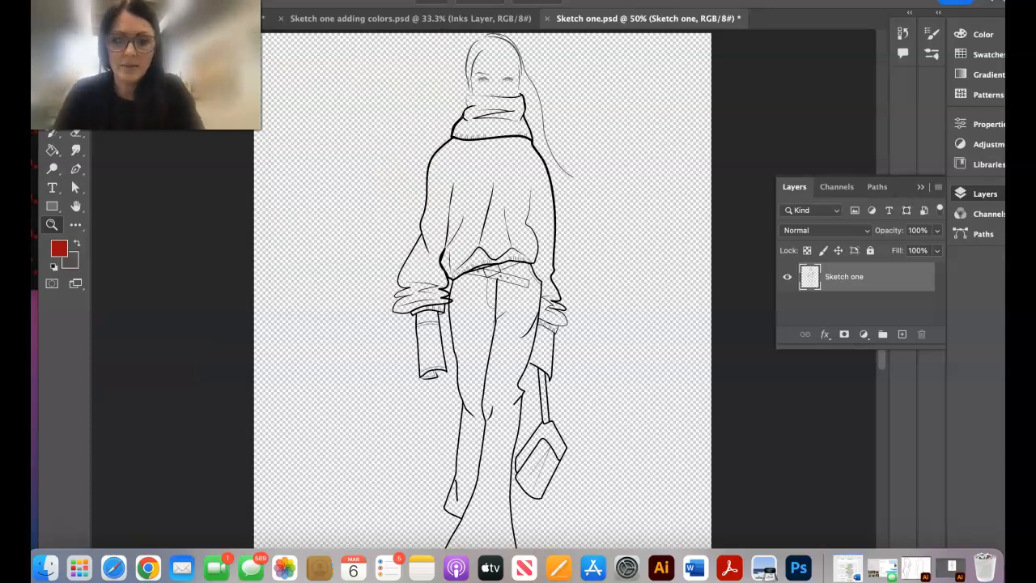
pyautogui.press('super+minus')
pyautogui.press('super+minus')
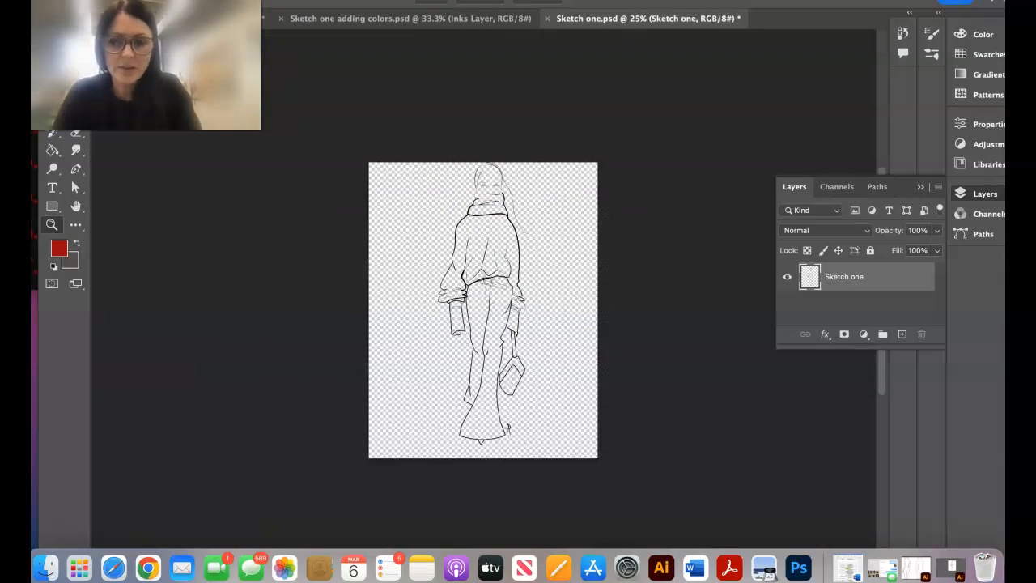
pyautogui.press('super+equal')
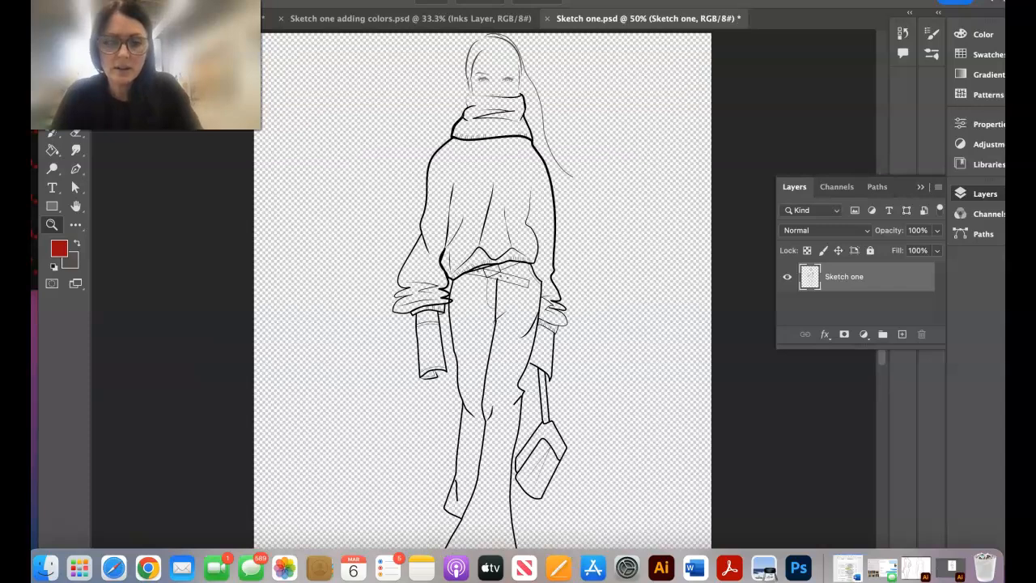
pyautogui.press('super+minus')
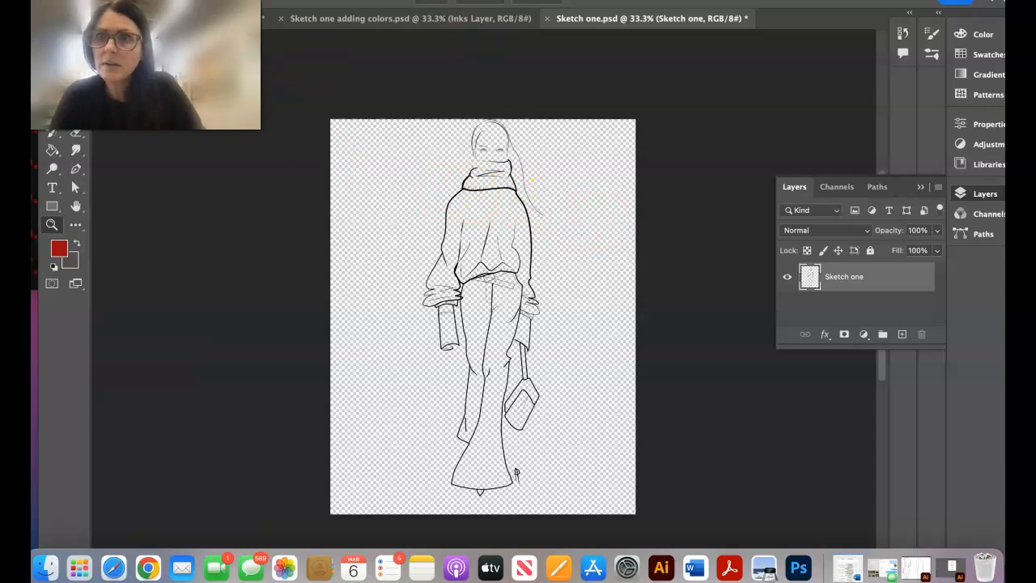
# Move the Sketch one line art slightly down and left so the head clears the canvas's upper edge
pyautogui.moveTo(288, 2); pyautogui.dragTo(318, 143)
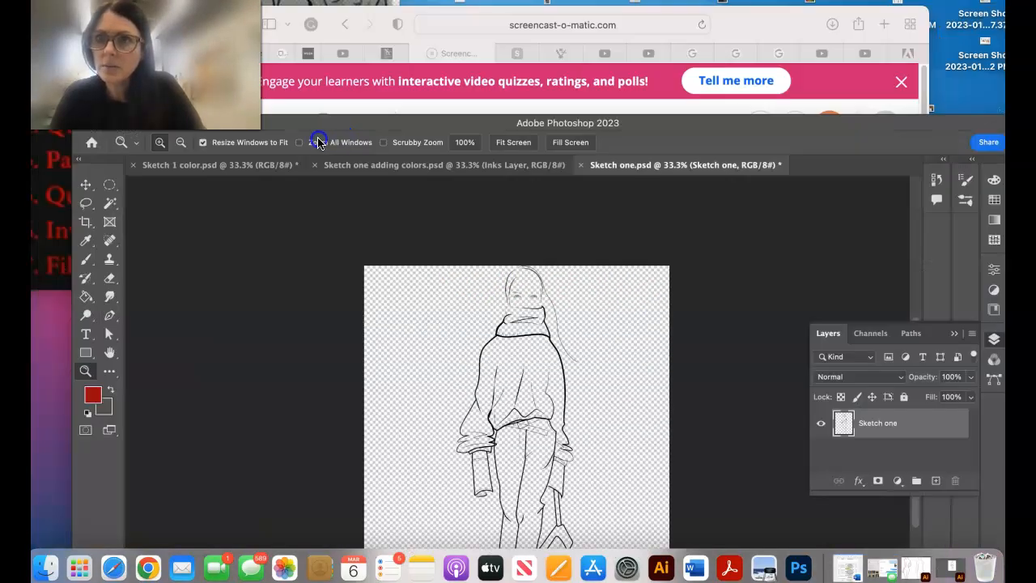
pyautogui.click(37, 183)
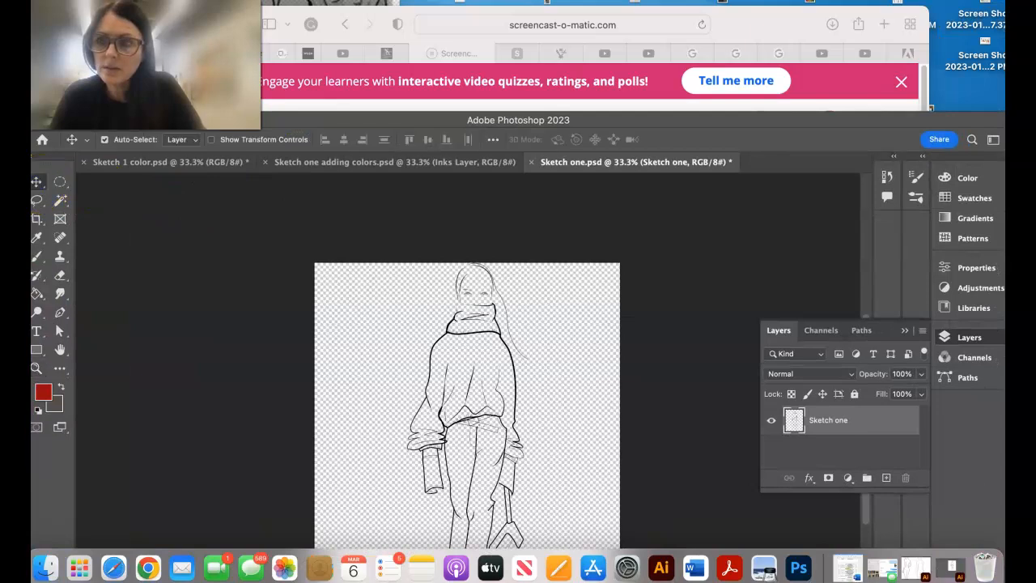
pyautogui.moveTo(454, 359)
pyautogui.mouseDown()
pyautogui.moveTo(495, 360)
pyautogui.moveTo(467, 340)
pyautogui.mouseUp()
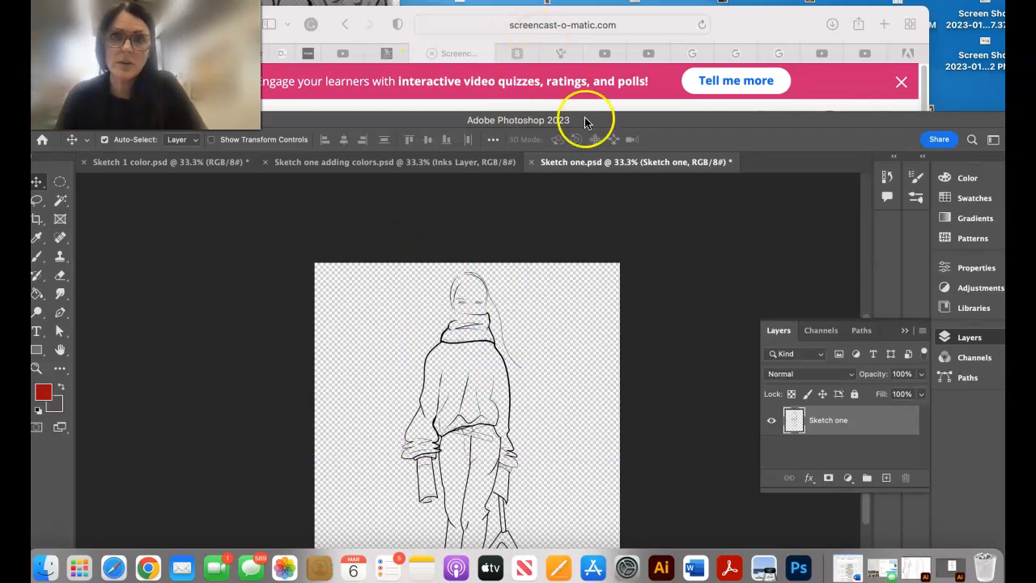
# Add a new blank layer and place it beneath the Sketch one layer
pyautogui.moveTo(586, 121)
pyautogui.mouseDown()
pyautogui.moveTo(546, 2)
pyautogui.moveTo(595, 7)
pyautogui.mouseUp()
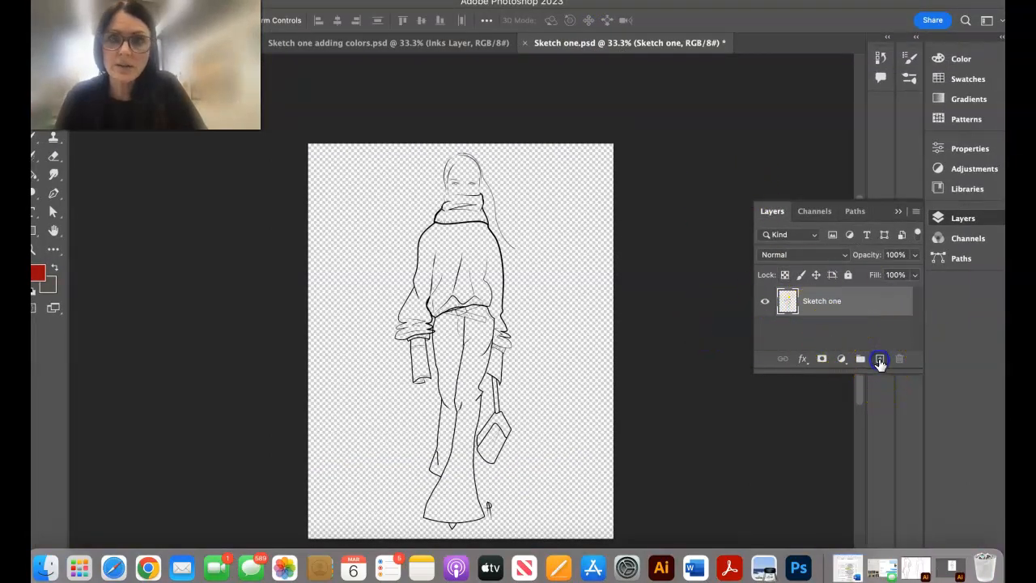
pyautogui.click(880, 359)
pyautogui.moveTo(821, 301)
pyautogui.mouseDown()
pyautogui.moveTo(781, 301)
pyautogui.moveTo(795, 331)
pyautogui.moveTo(786, 332)
pyautogui.mouseUp()
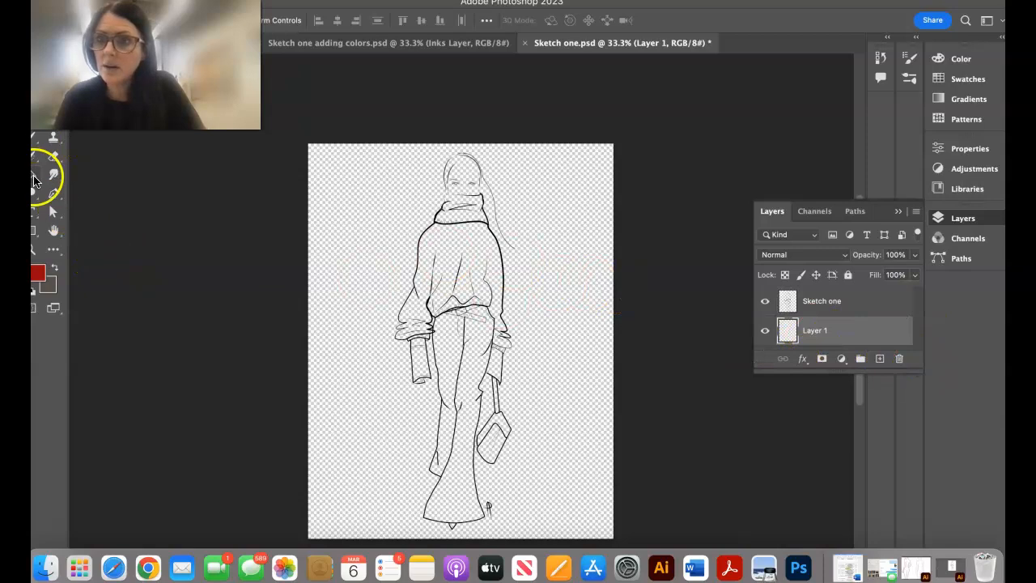
# Set the foreground color to white (ffffff) and fill the blank layer beneath the line art with the Paint Bucket
pyautogui.click(38, 274)
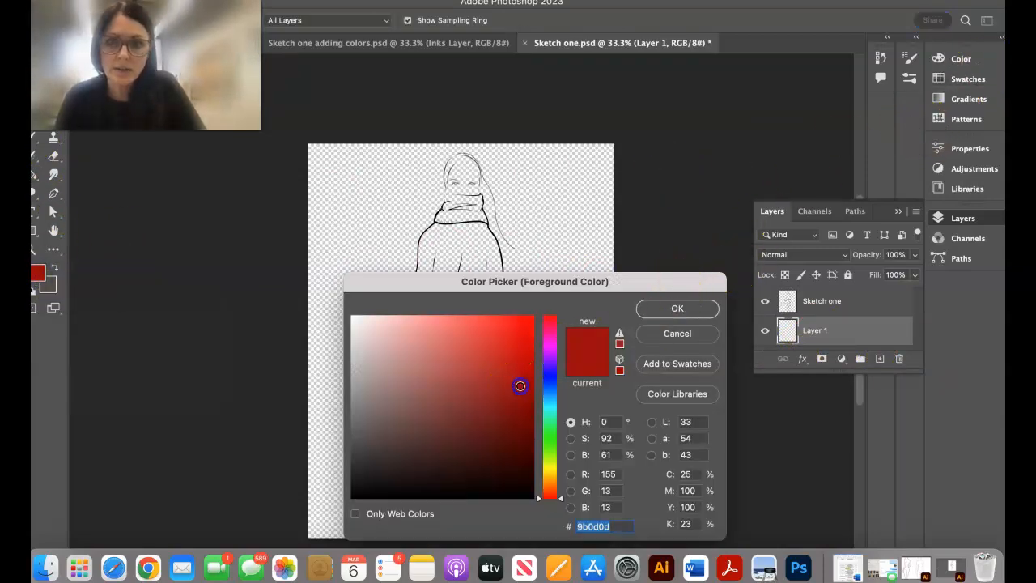
pyautogui.click(346, 296)
pyautogui.click(351, 311)
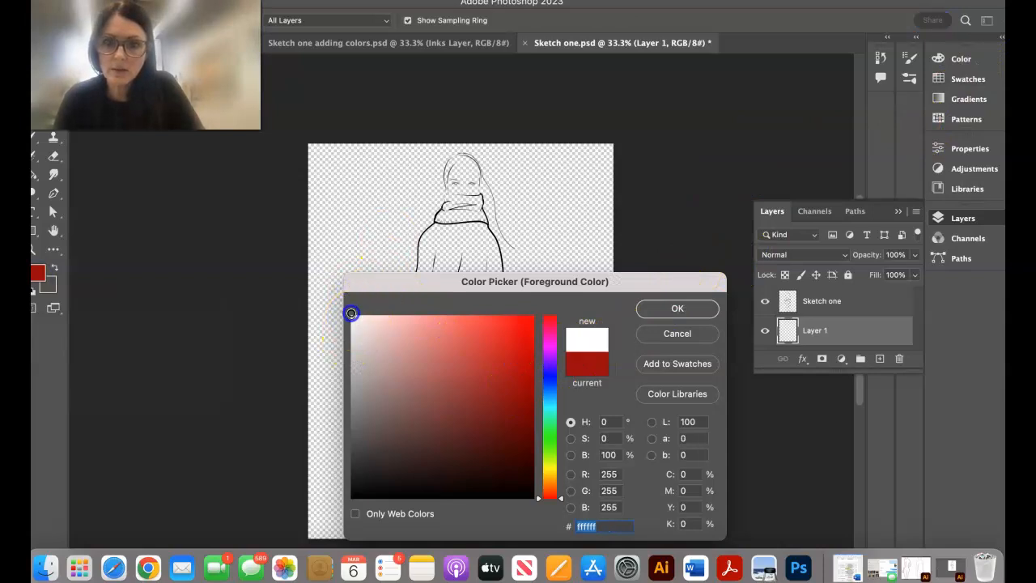
pyautogui.click(678, 308)
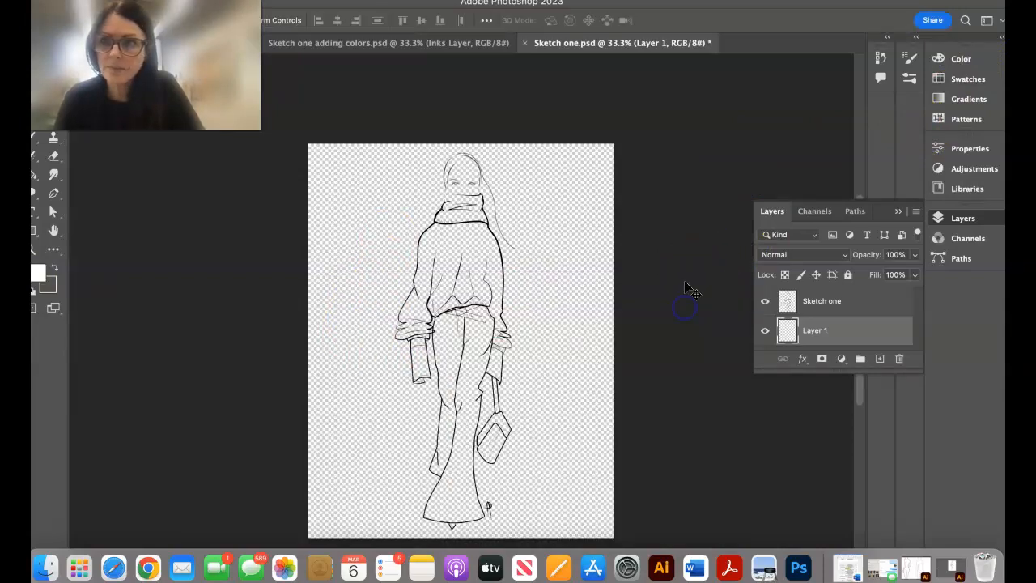
pyautogui.press('g')
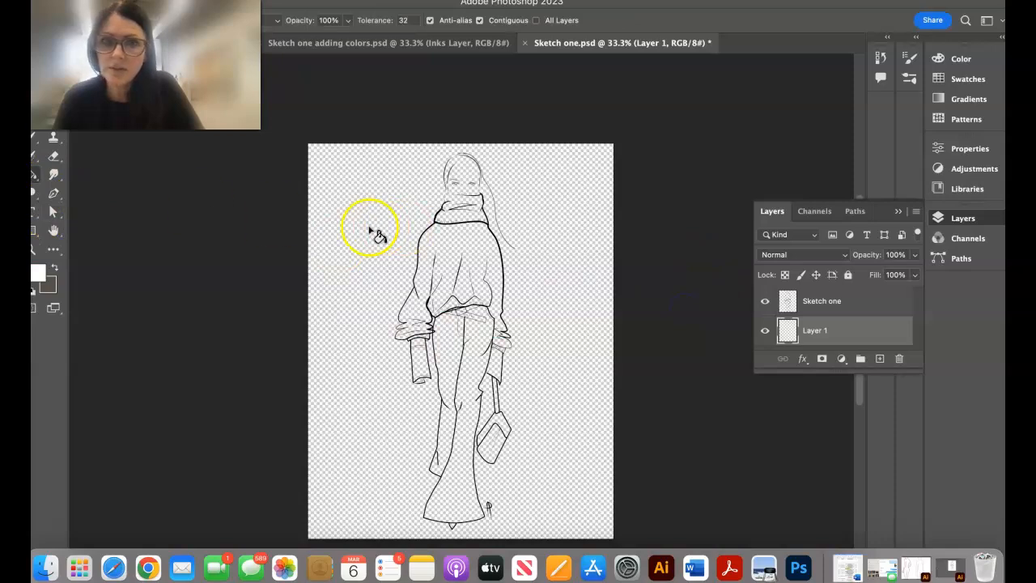
pyautogui.click(362, 226)
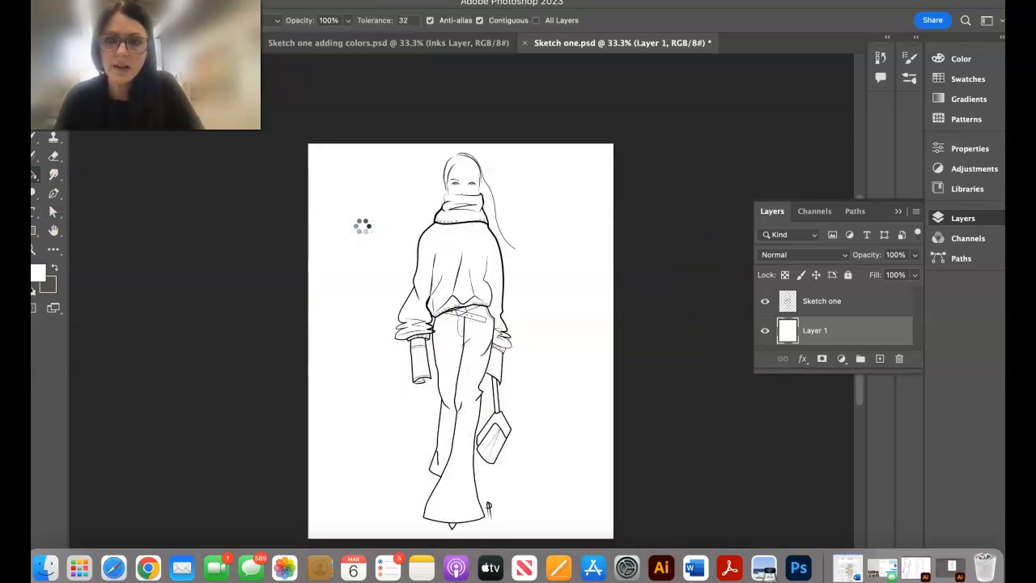